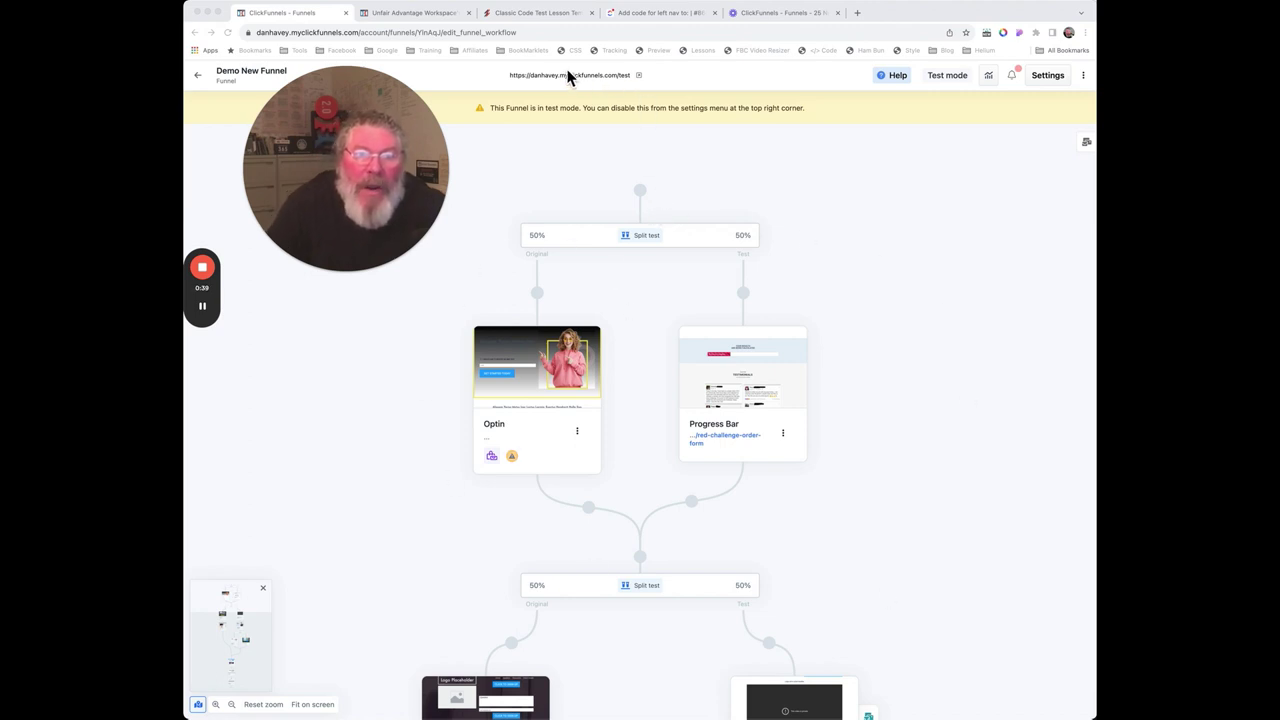
# - Open the help Resource Center to view its support options, and close it again
pyautogui.click(550, 148)
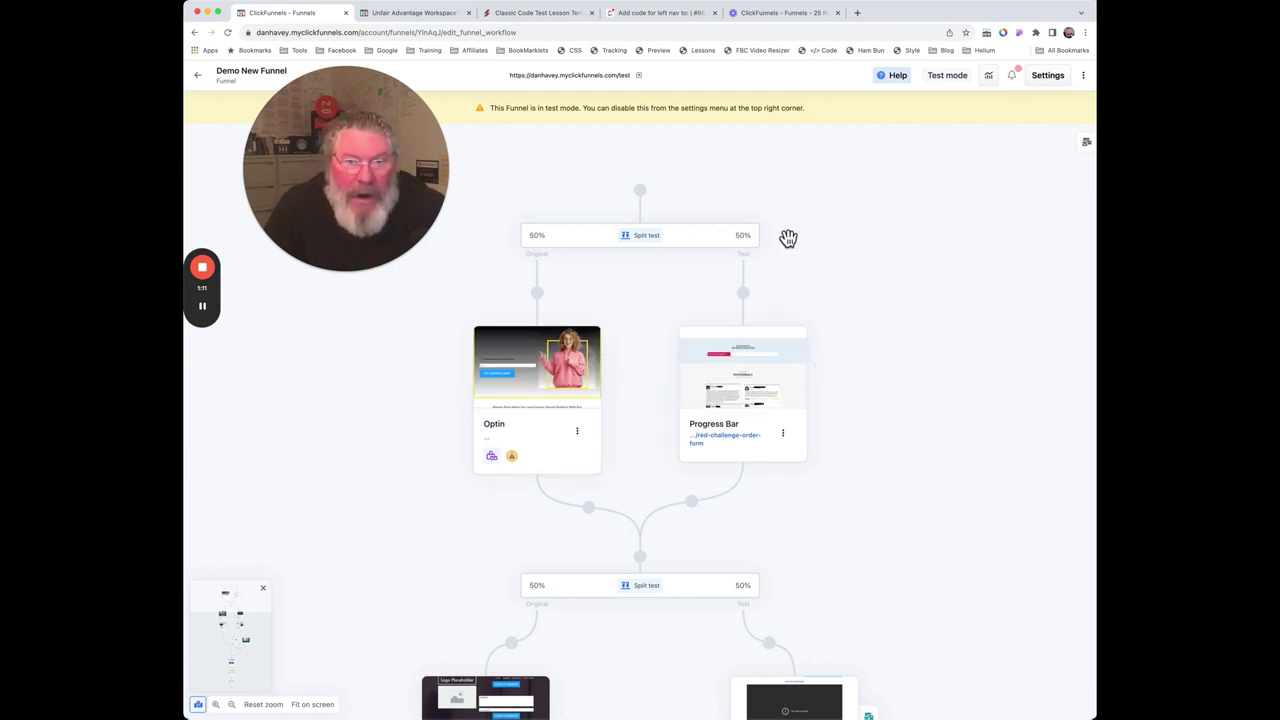
pyautogui.click(897, 76)
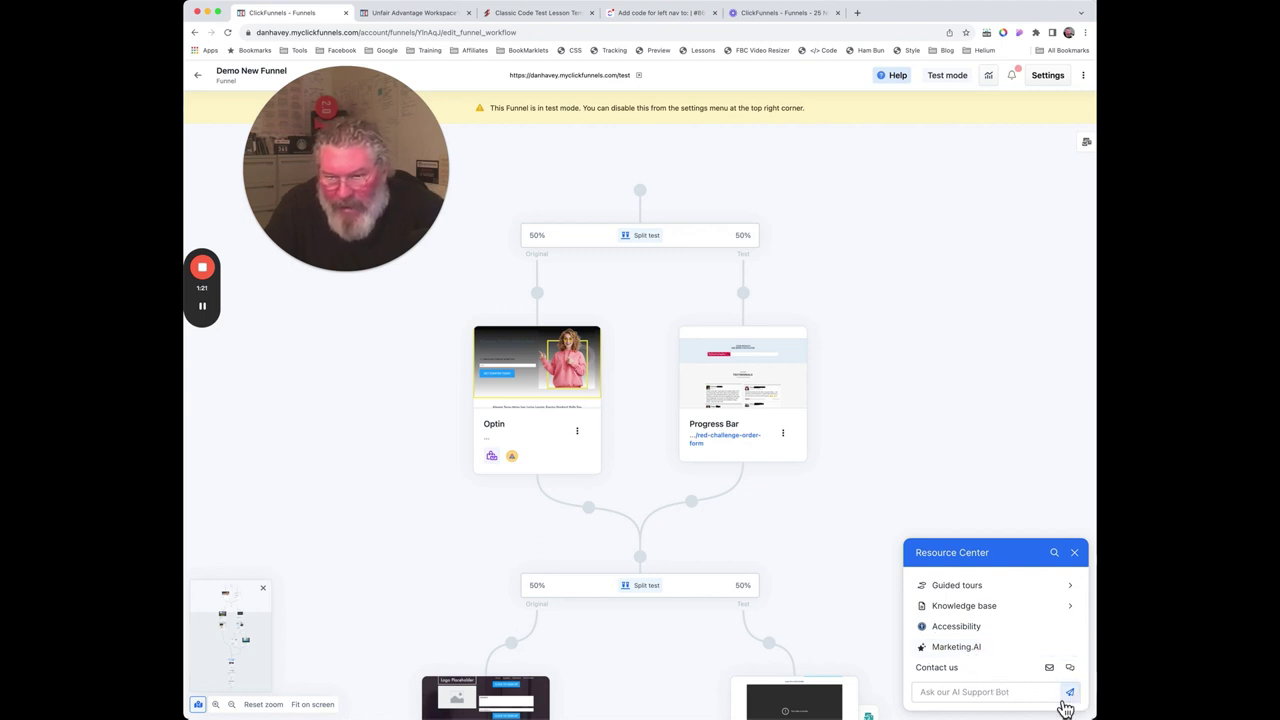
pyautogui.click(1075, 553)
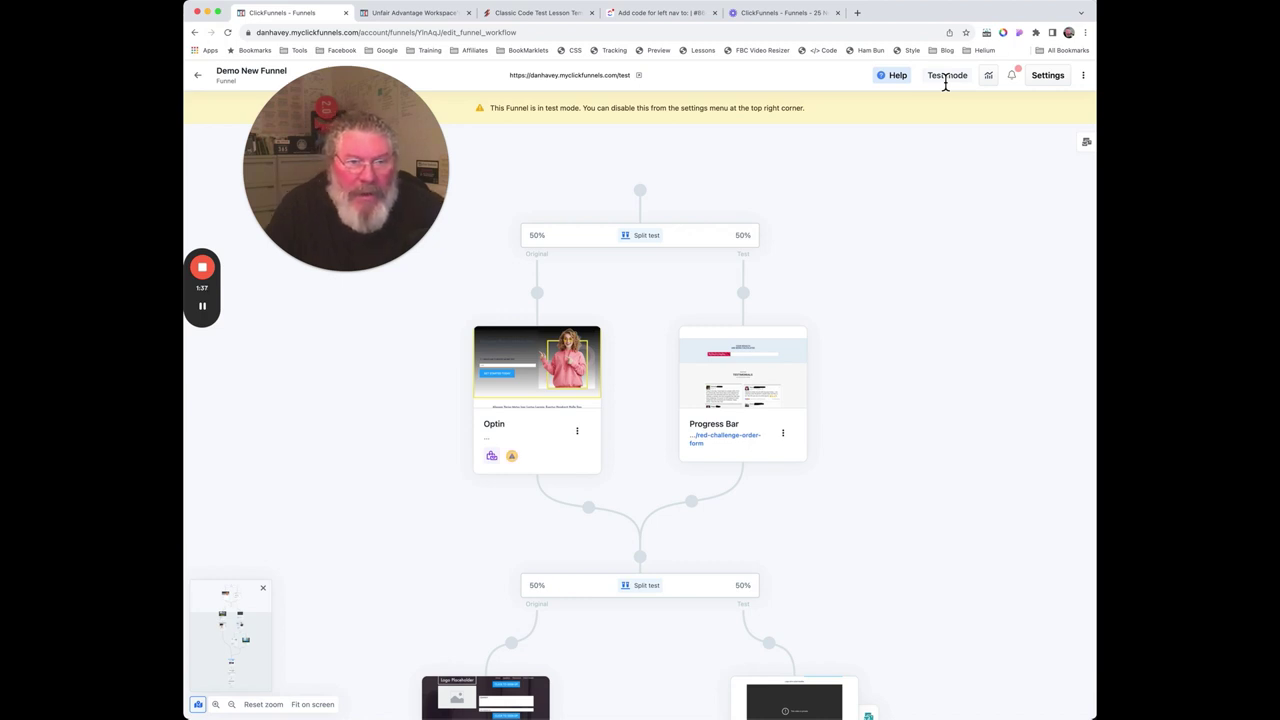
# - Display the funnel's analytics, check the date range choices keeping Today, and hide the analytics again
pyautogui.click(997, 85)
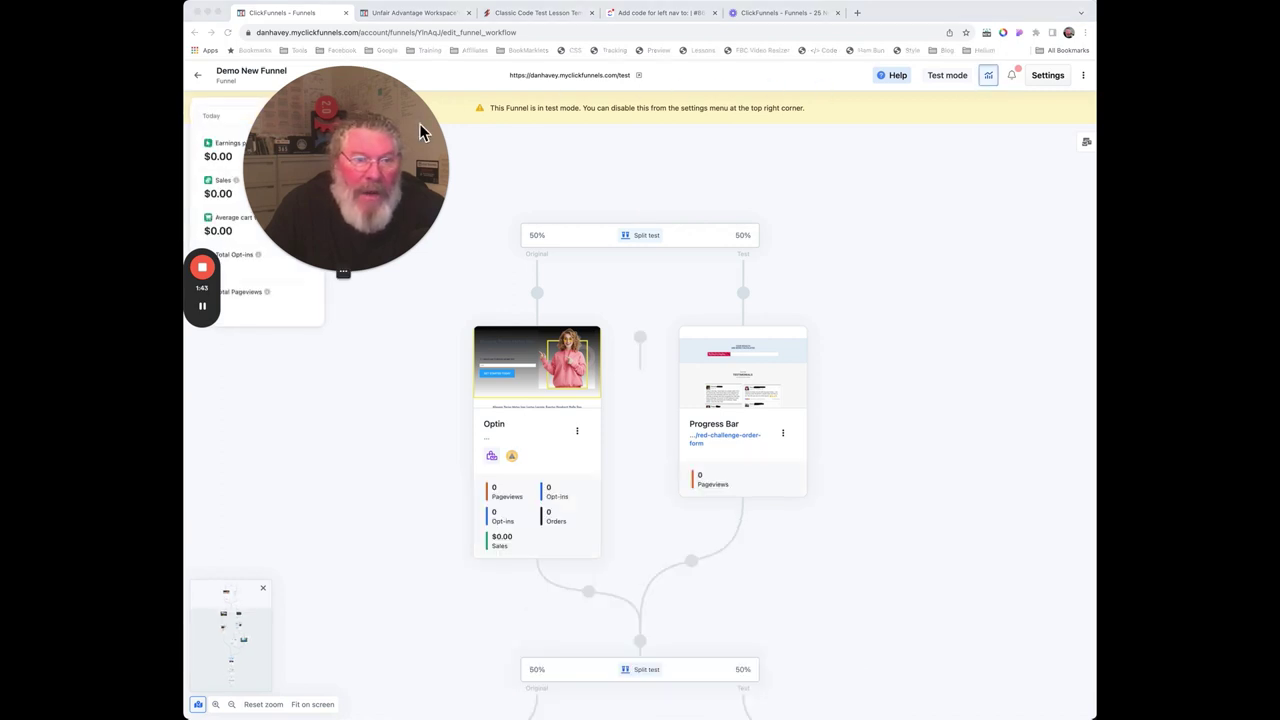
pyautogui.moveTo(419, 123); pyautogui.dragTo(510, 124)
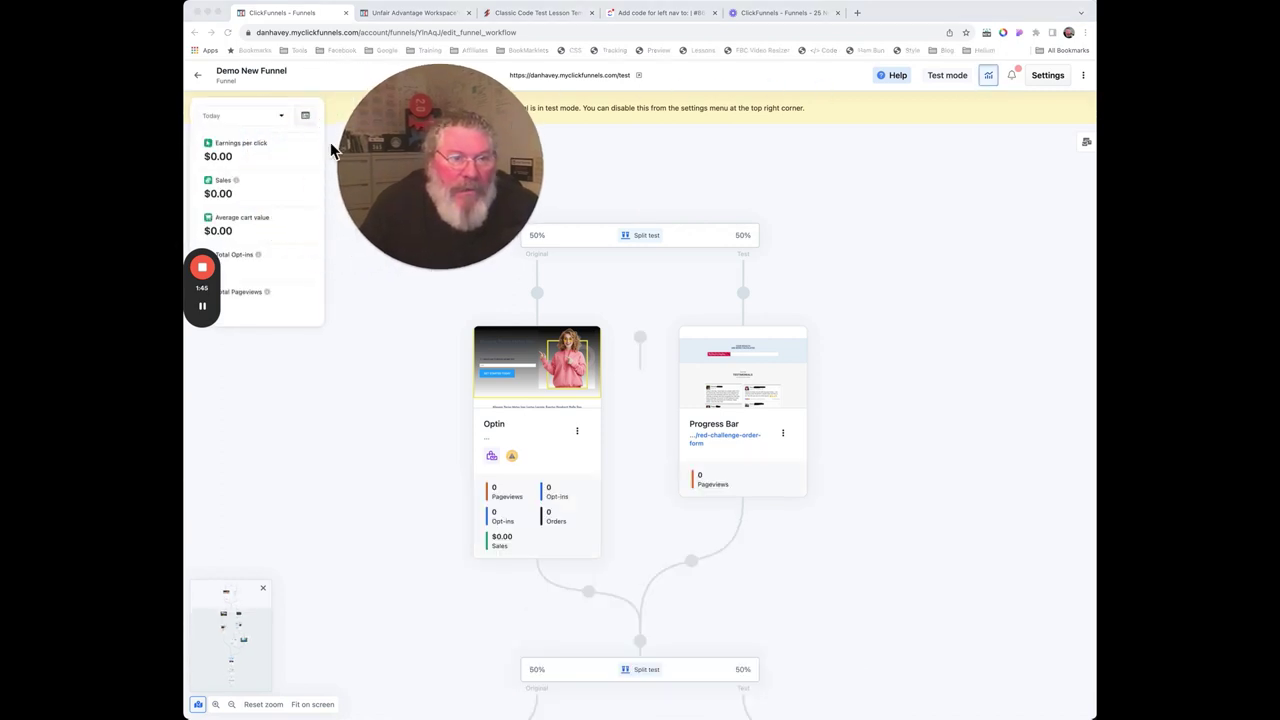
pyautogui.click(259, 124)
pyautogui.click(260, 122)
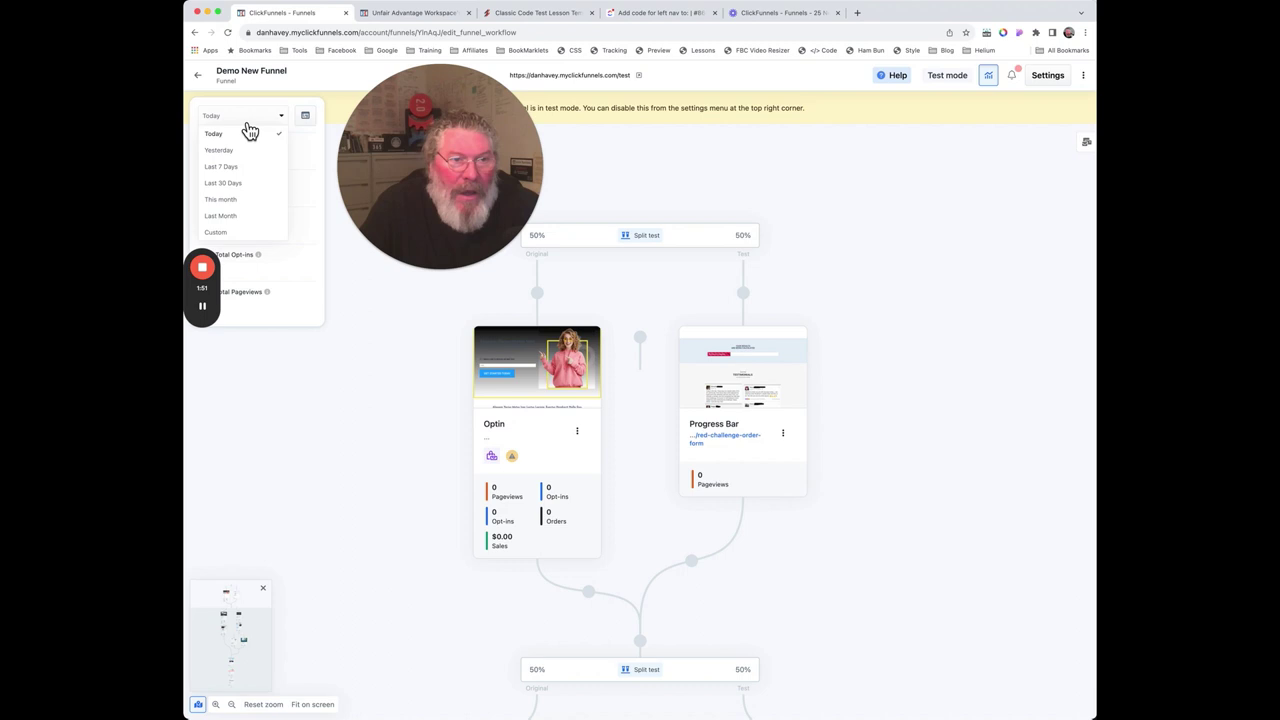
pyautogui.click(249, 133)
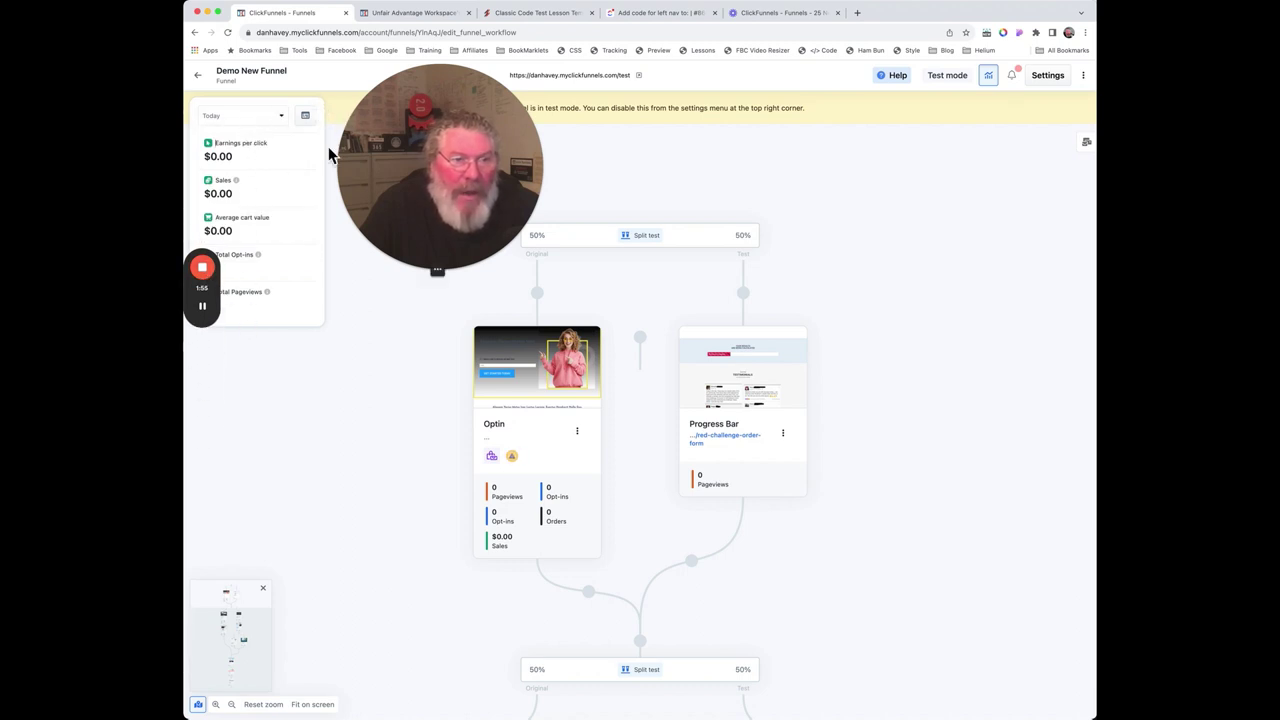
pyautogui.moveTo(329, 254); pyautogui.dragTo(205, 112)
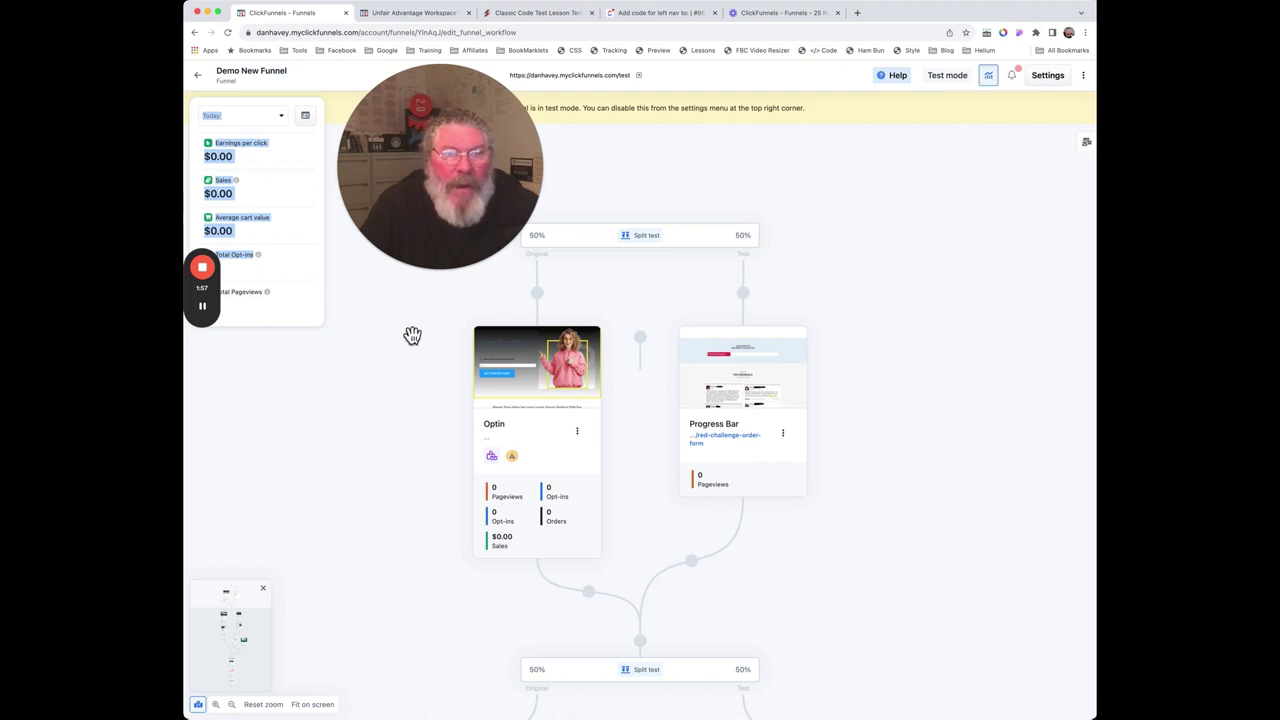
pyautogui.click(995, 84)
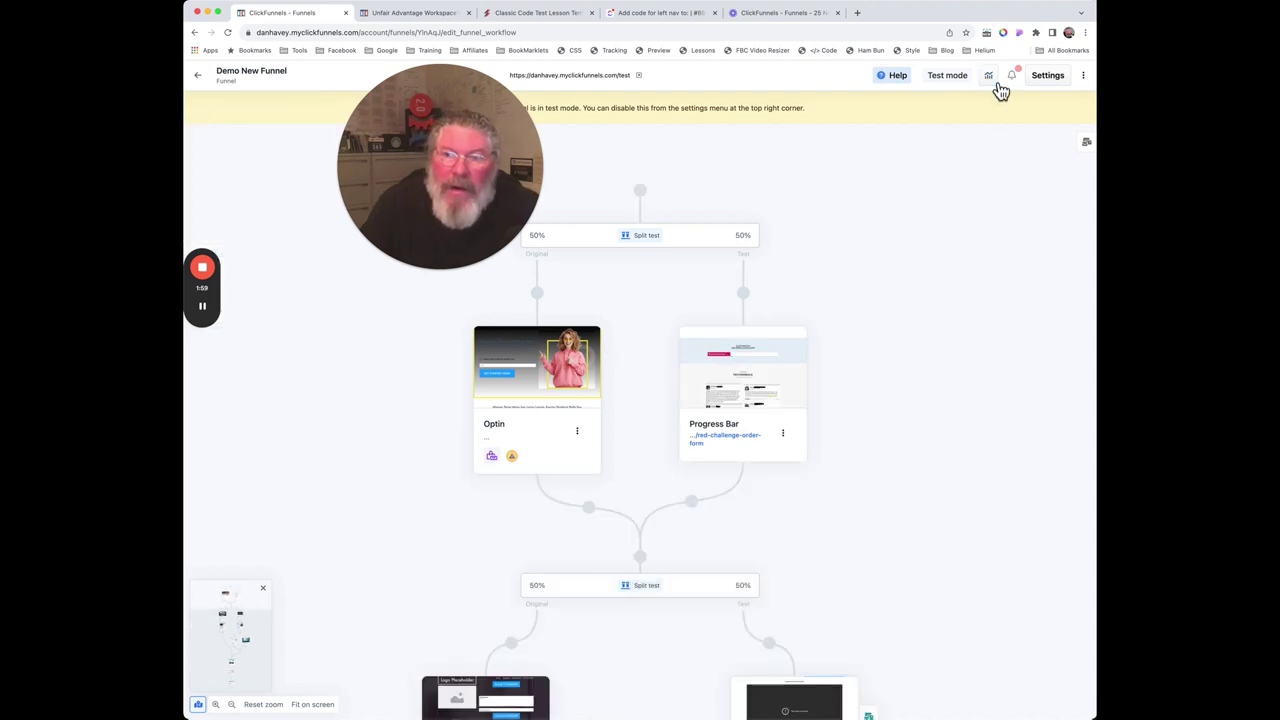
pyautogui.click(996, 84)
pyautogui.click(996, 84)
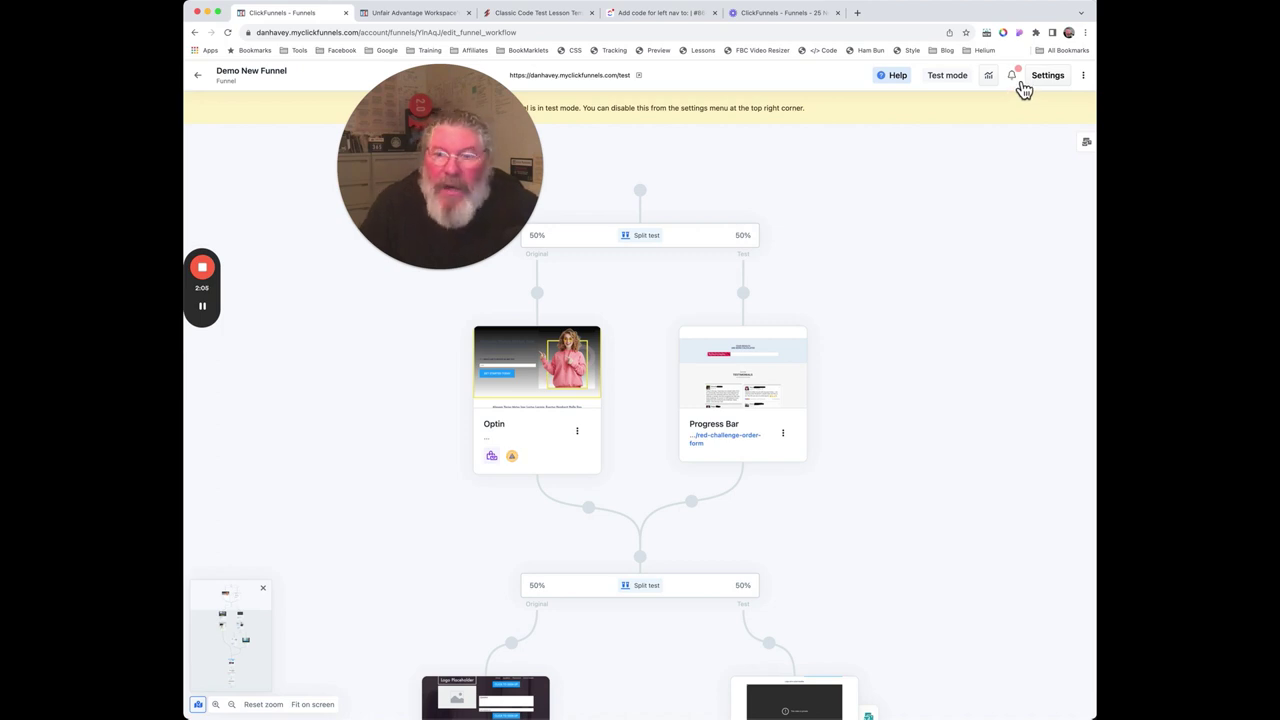
pyautogui.click(1046, 84)
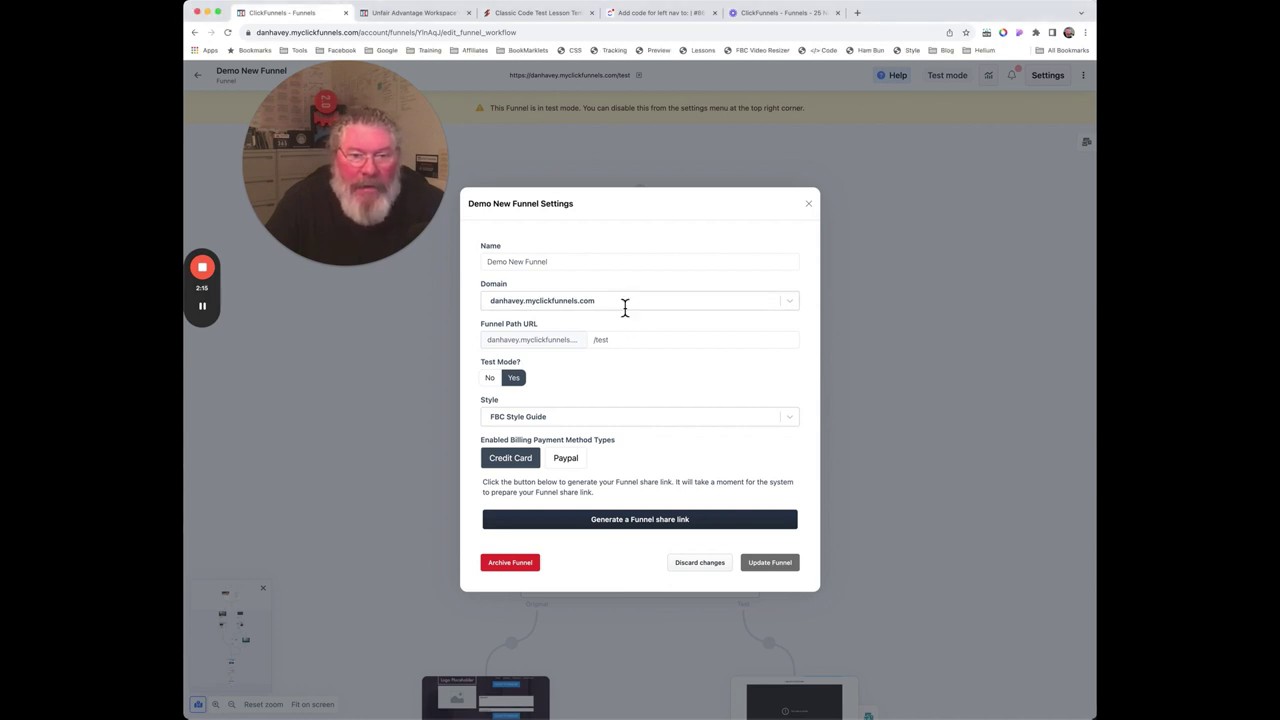
pyautogui.click(623, 306)
pyautogui.scroll(-3, 632, 340)
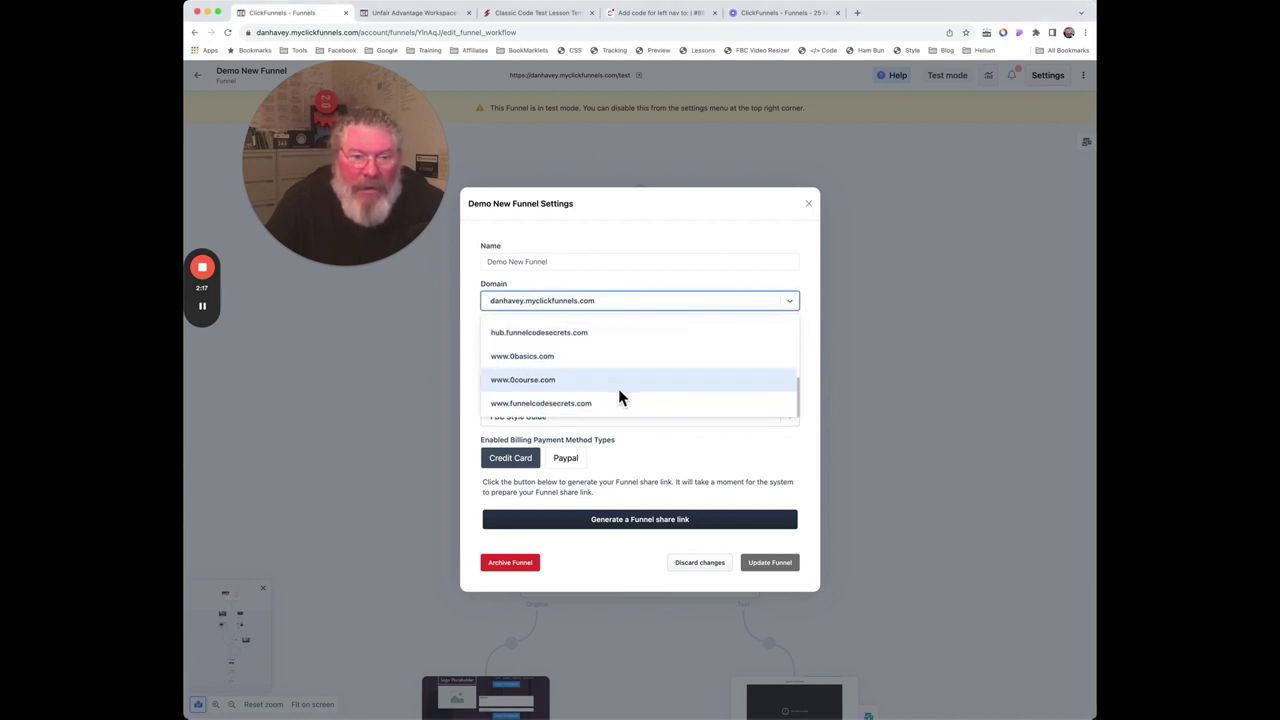
pyautogui.click(548, 381)
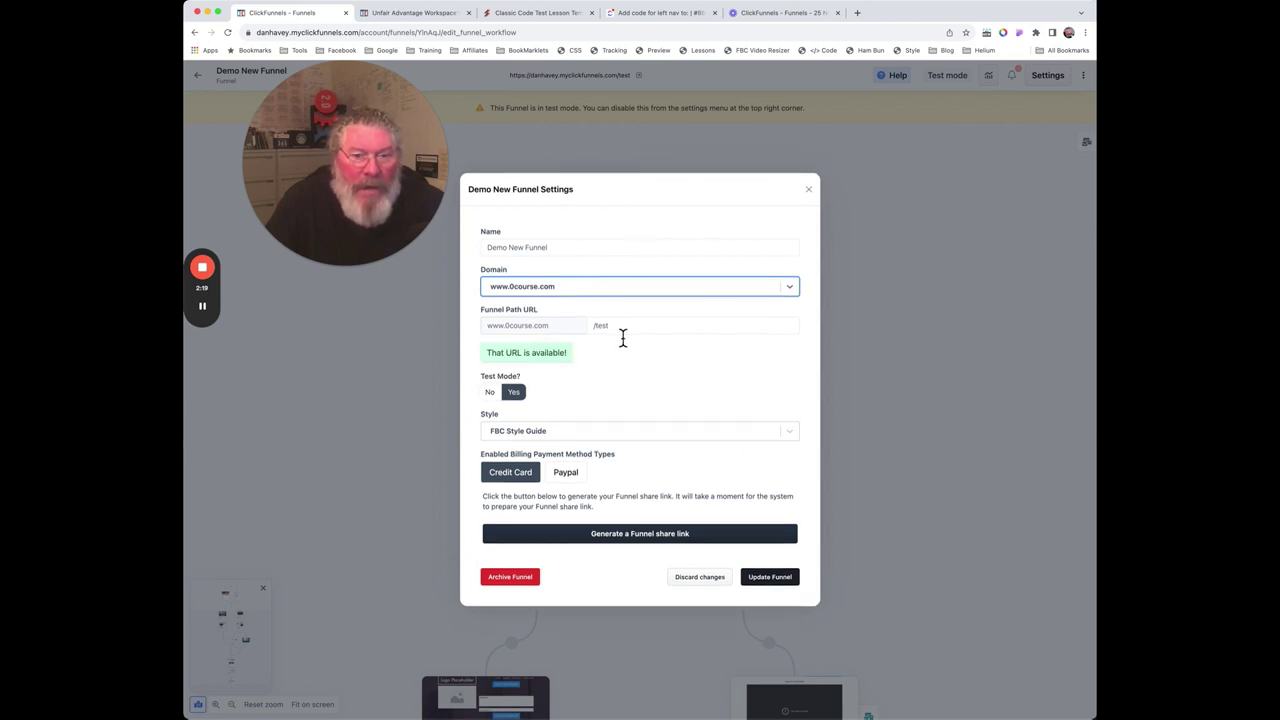
pyautogui.moveTo(595, 330); pyautogui.dragTo(651, 331)
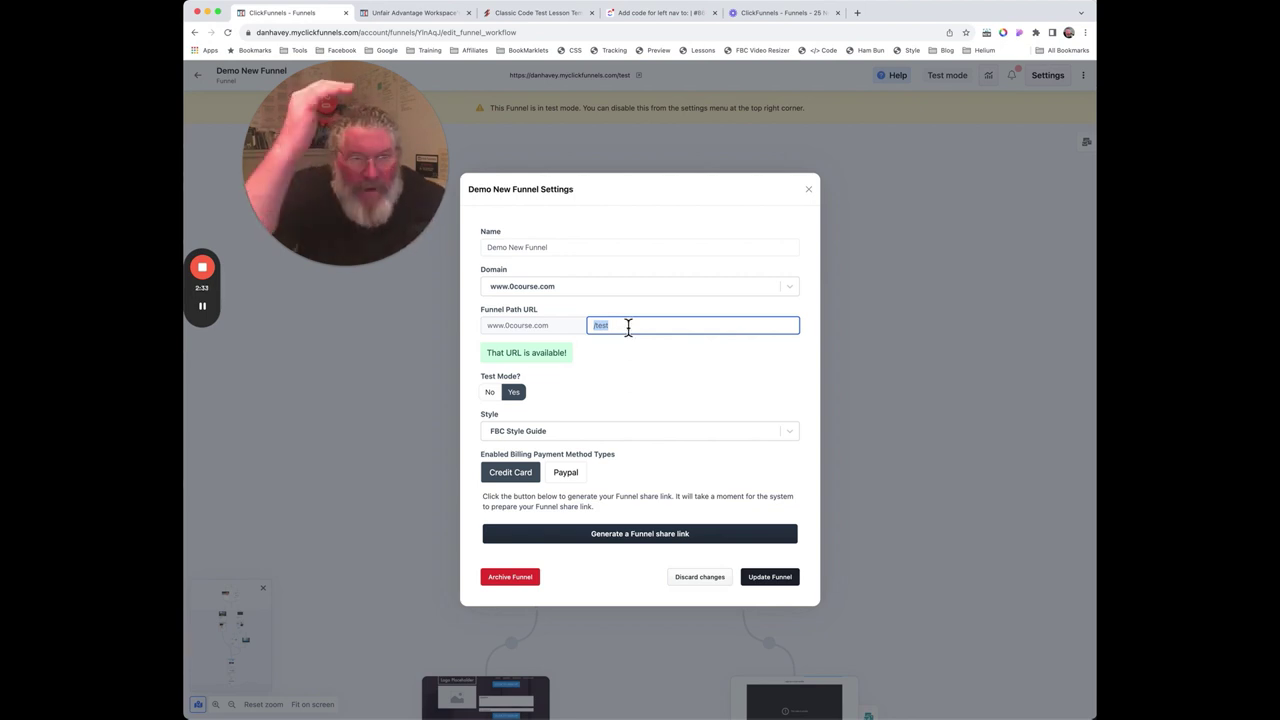
# - Look through the style guides available for the funnel without choosing a different one
pyautogui.click(582, 431)
pyautogui.scroll(-2, 576, 495)
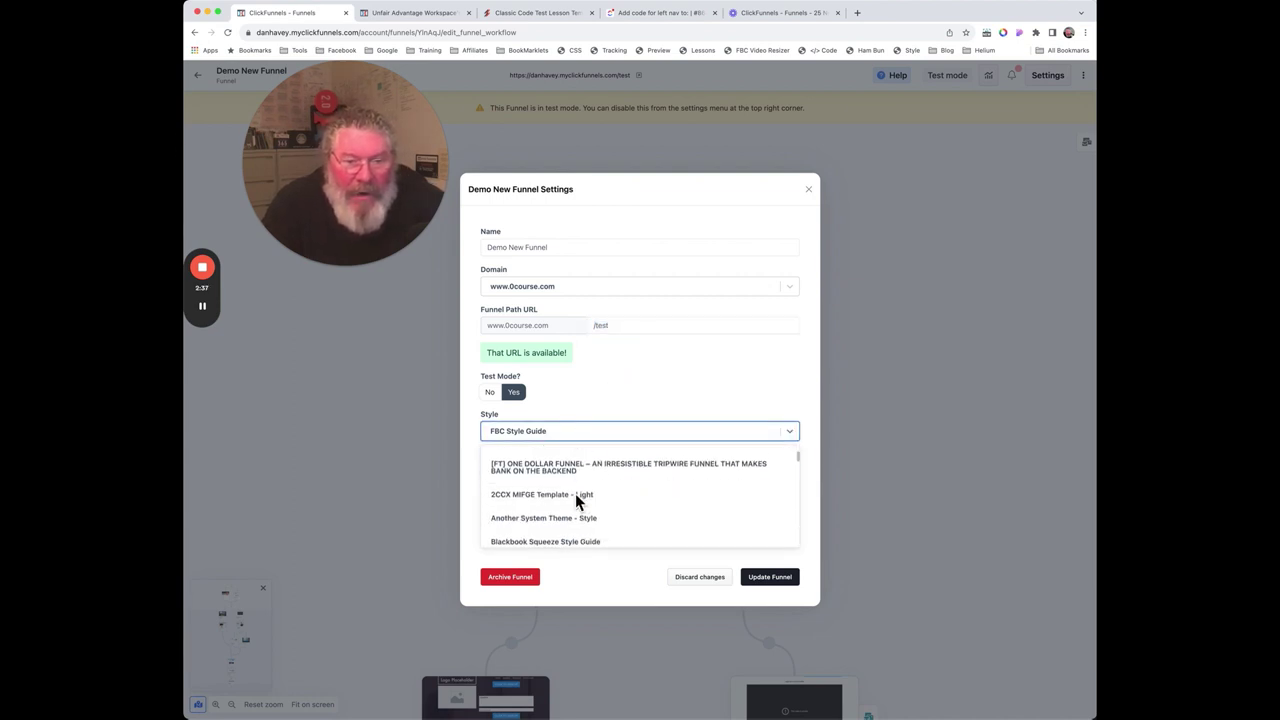
pyautogui.scroll(-4, 575, 495)
pyautogui.scroll(2, 575, 495)
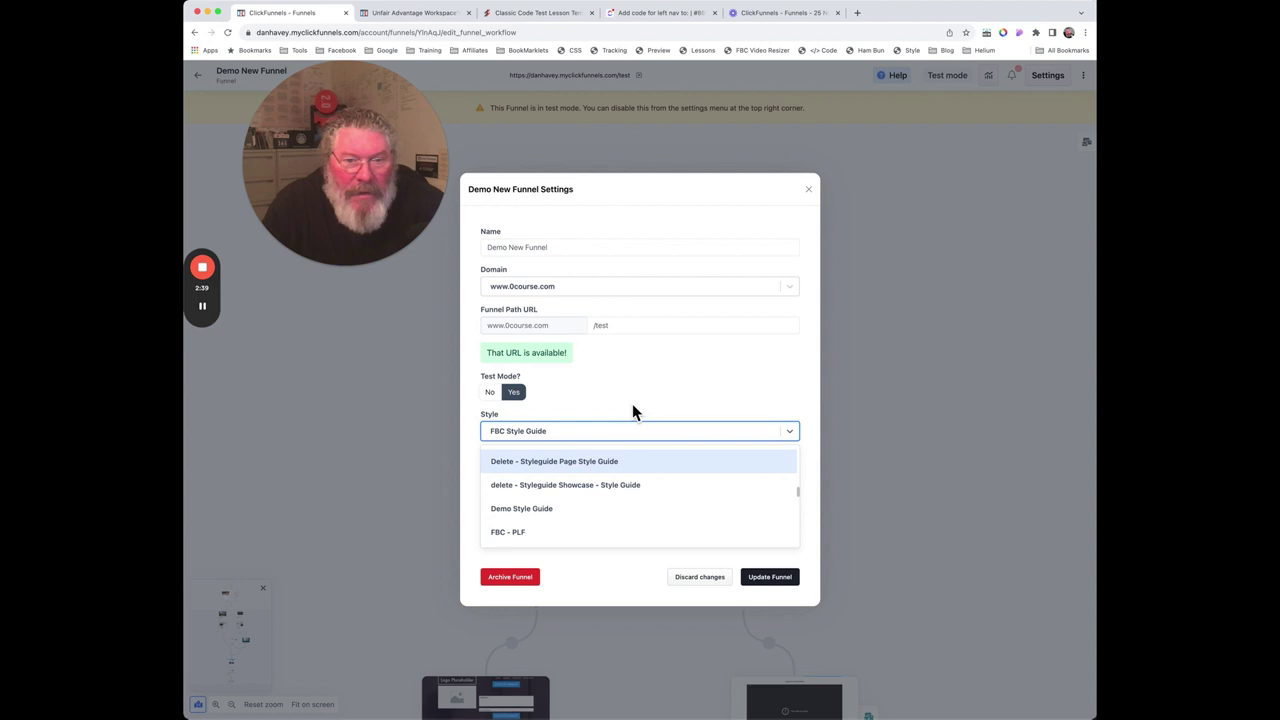
pyautogui.click(648, 374)
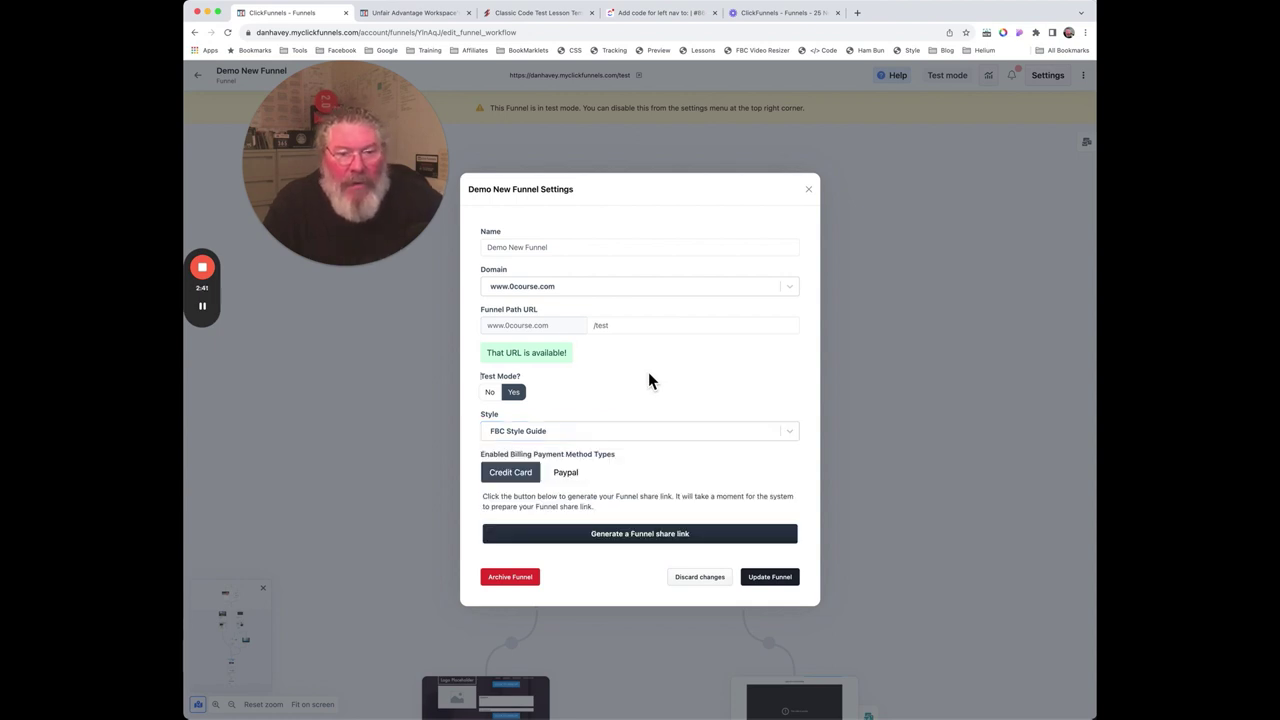
# - Enable Paypal as a billing payment method and open the funnel share link options in the settings
pyautogui.click(564, 476)
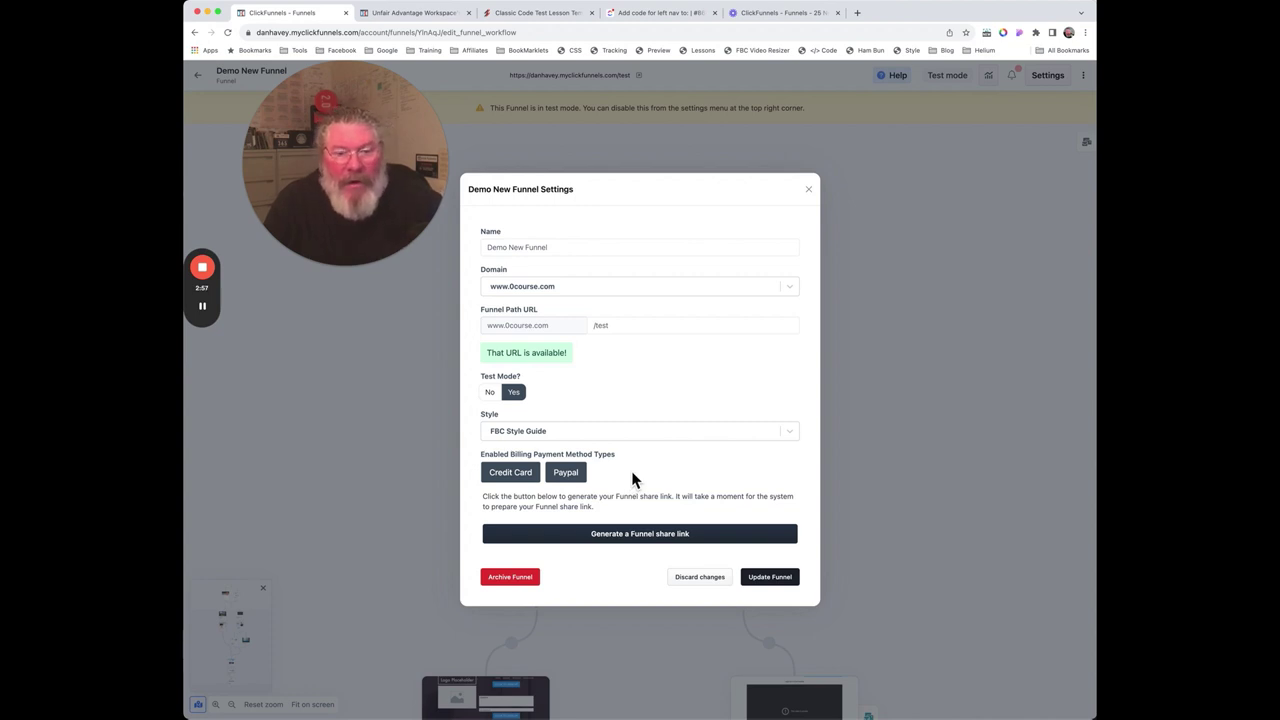
pyautogui.click(641, 543)
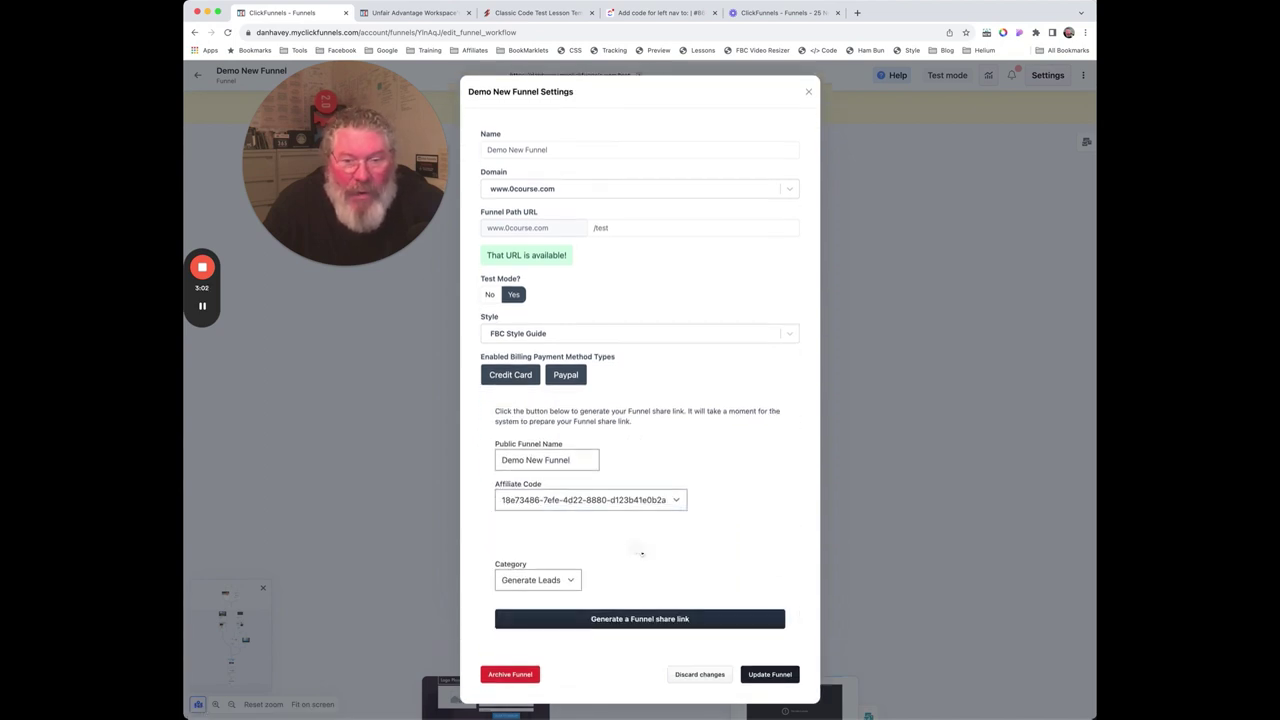
pyautogui.click(634, 618)
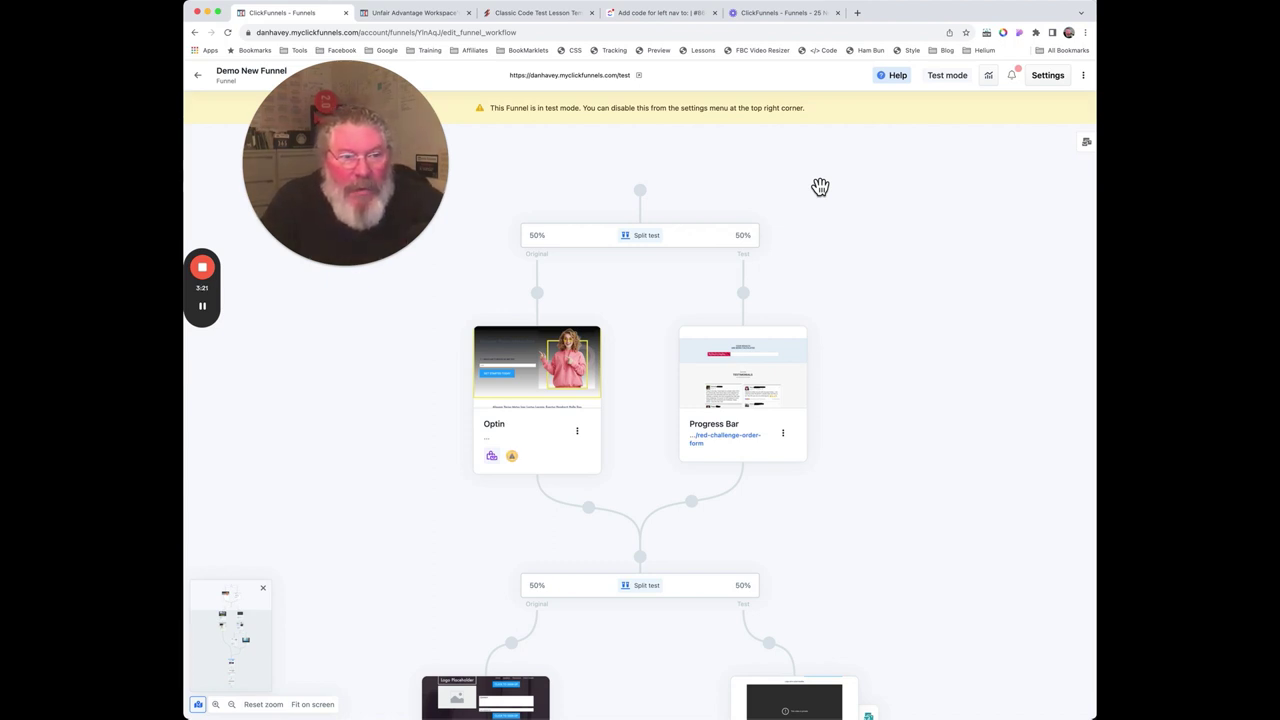
# - Switch the Analytics display on and back off through the funnel's view options
pyautogui.click(1086, 78)
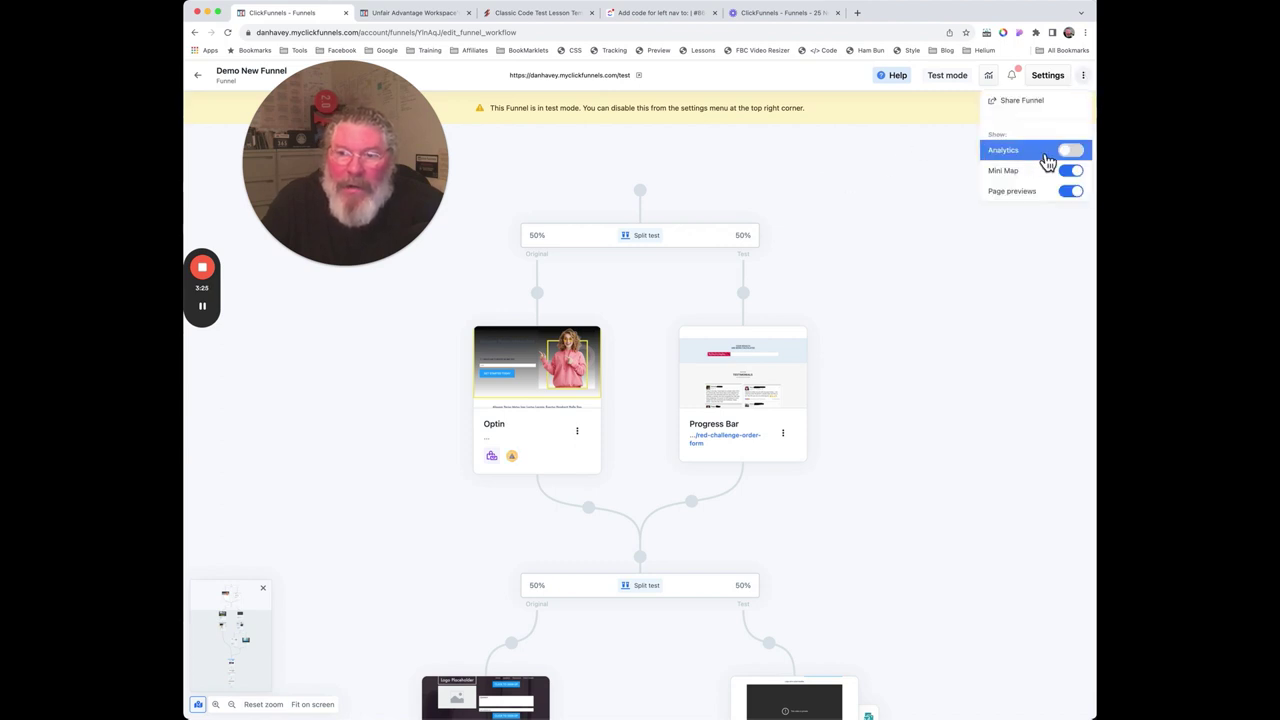
pyautogui.click(1086, 156)
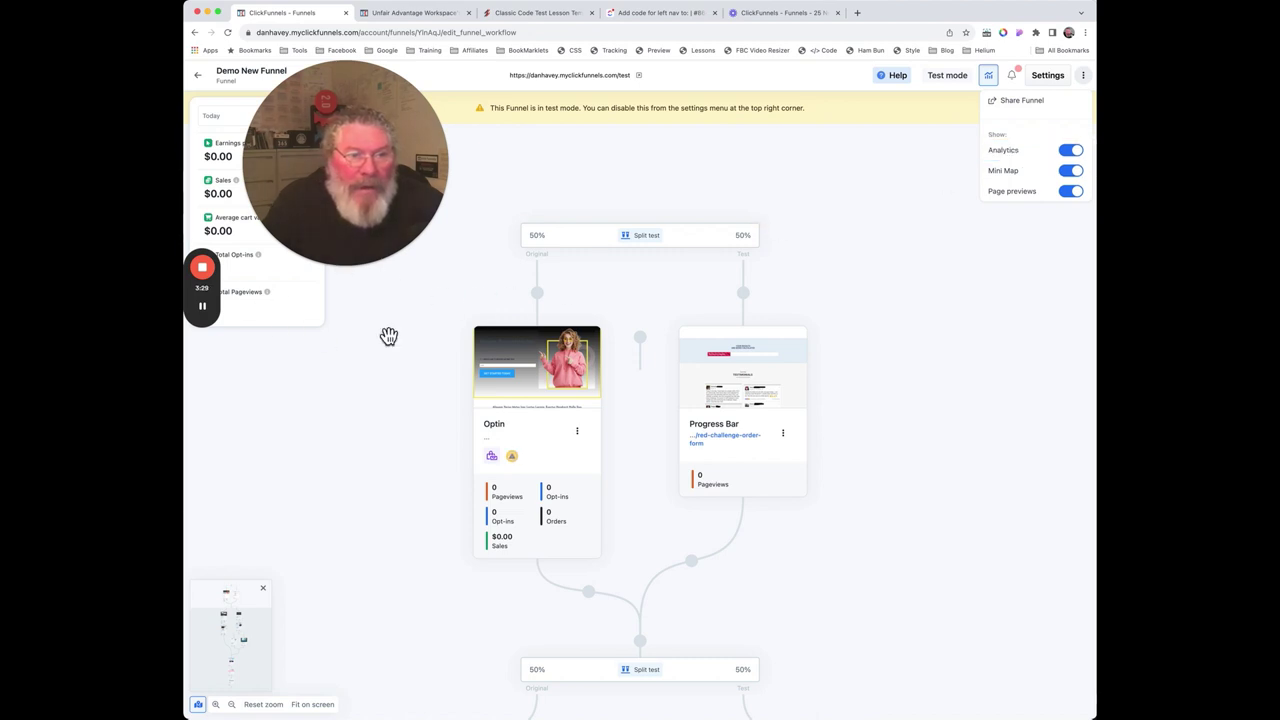
pyautogui.click(1075, 152)
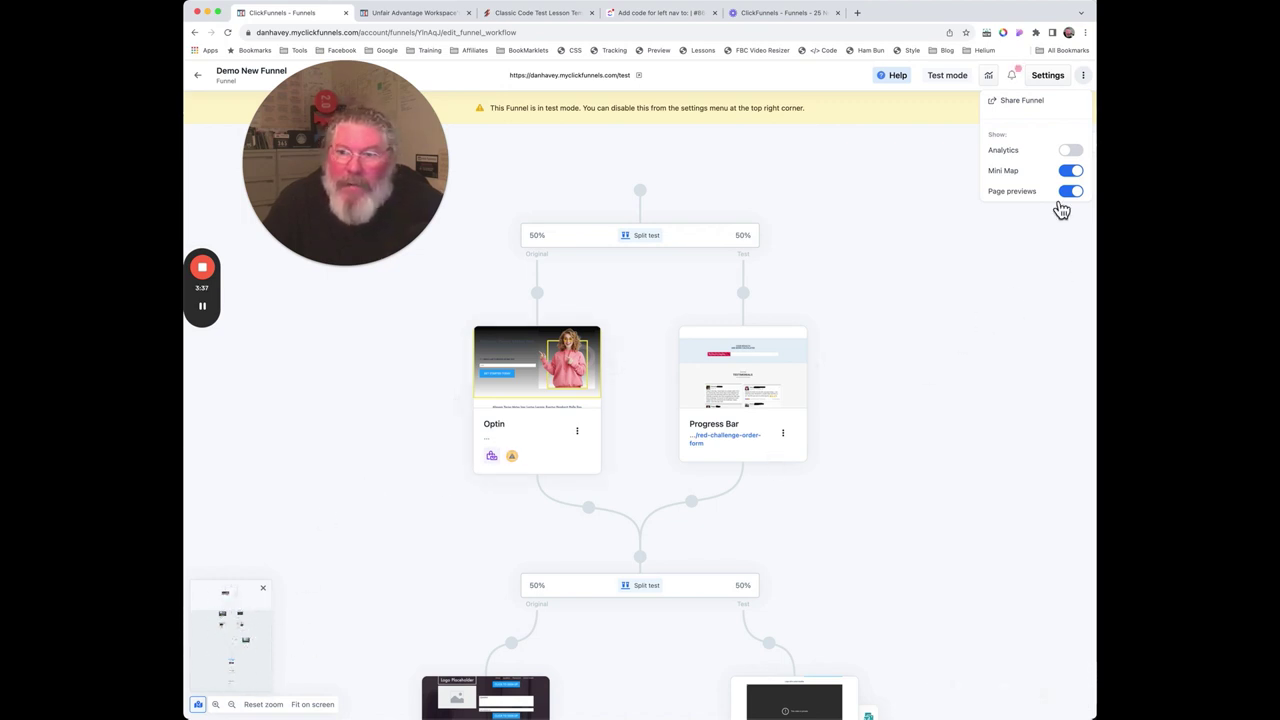
# - Turn the Mini Map and Page previews displays off and back on, and close the view options
pyautogui.click(1074, 172)
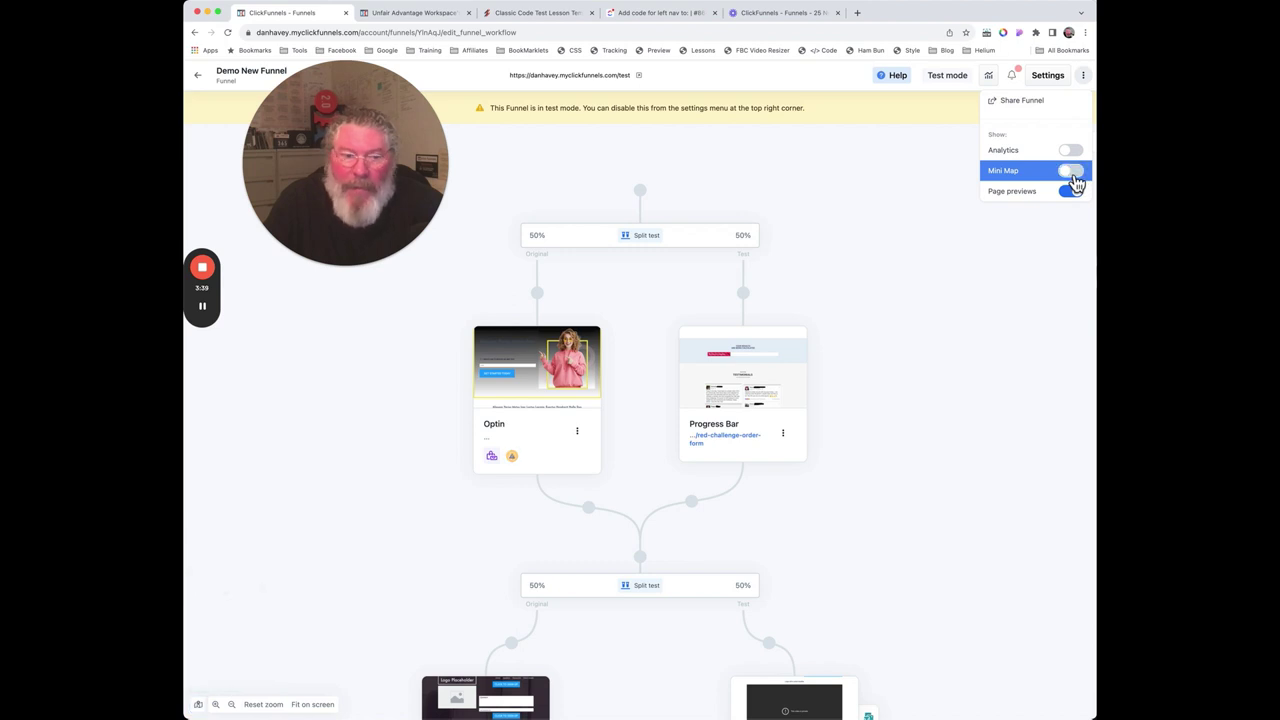
pyautogui.click(1074, 176)
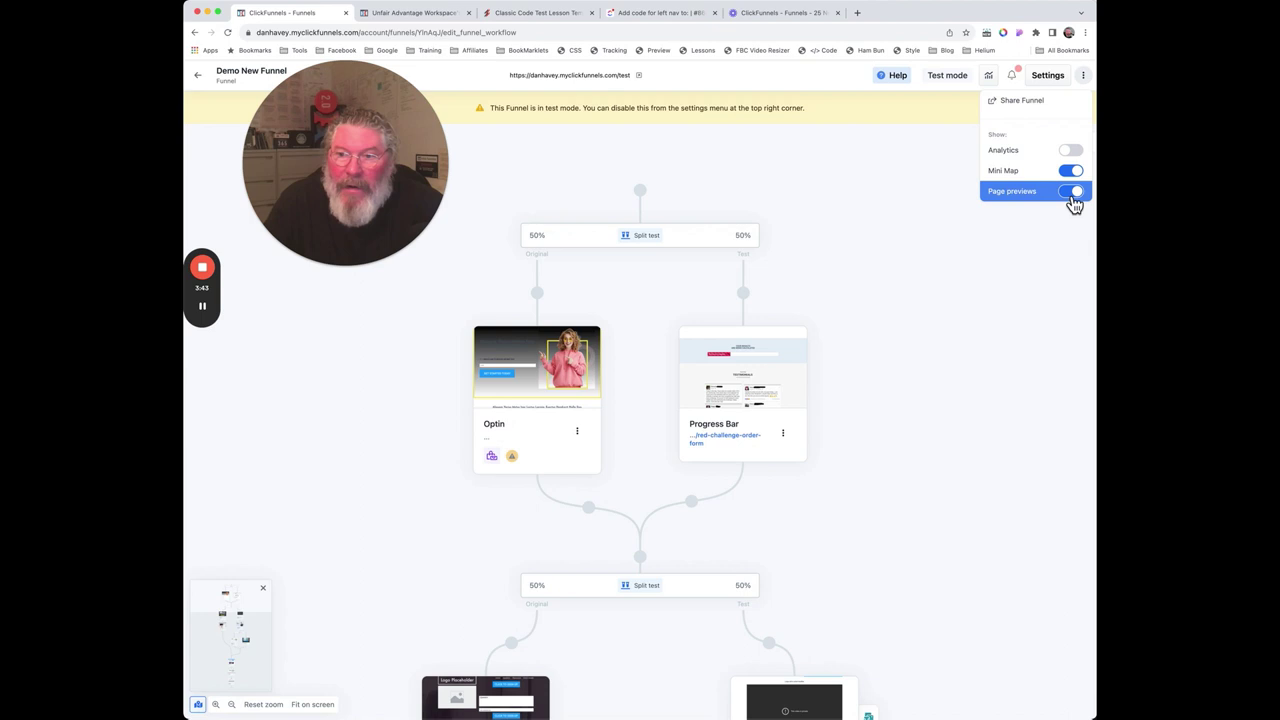
pyautogui.moveTo(523, 374)
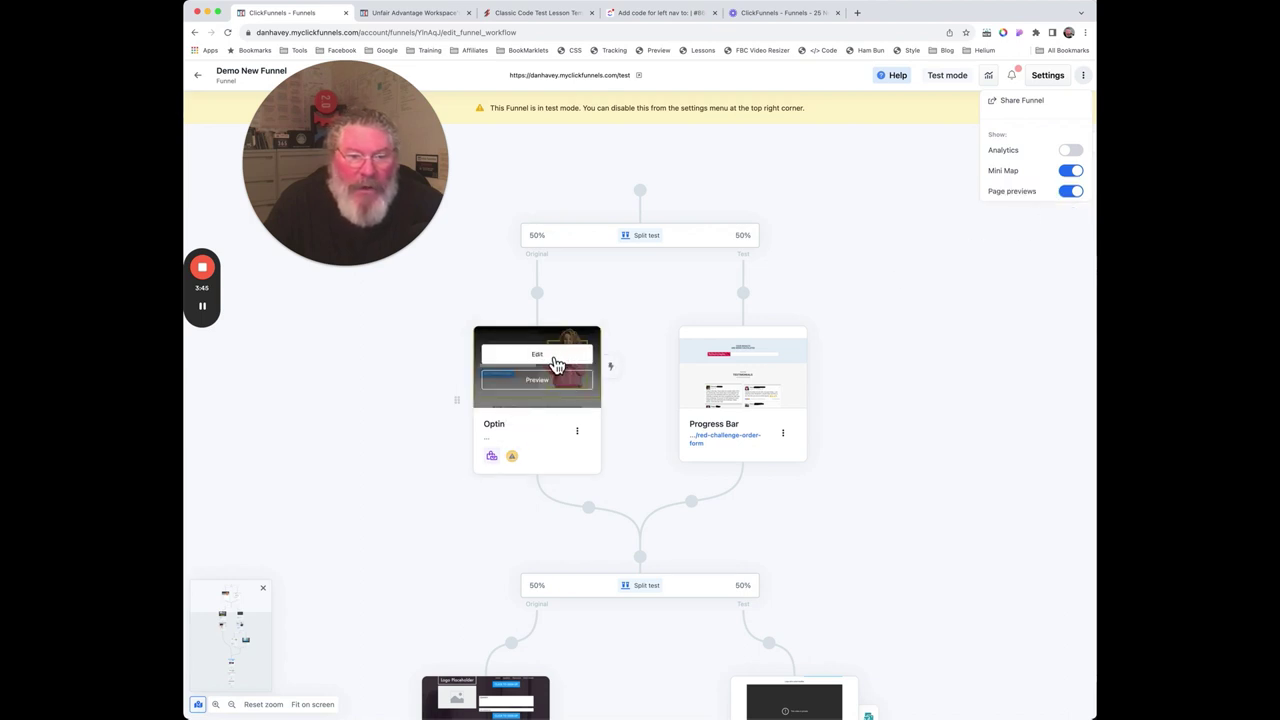
pyautogui.click(1072, 192)
pyautogui.click(1077, 196)
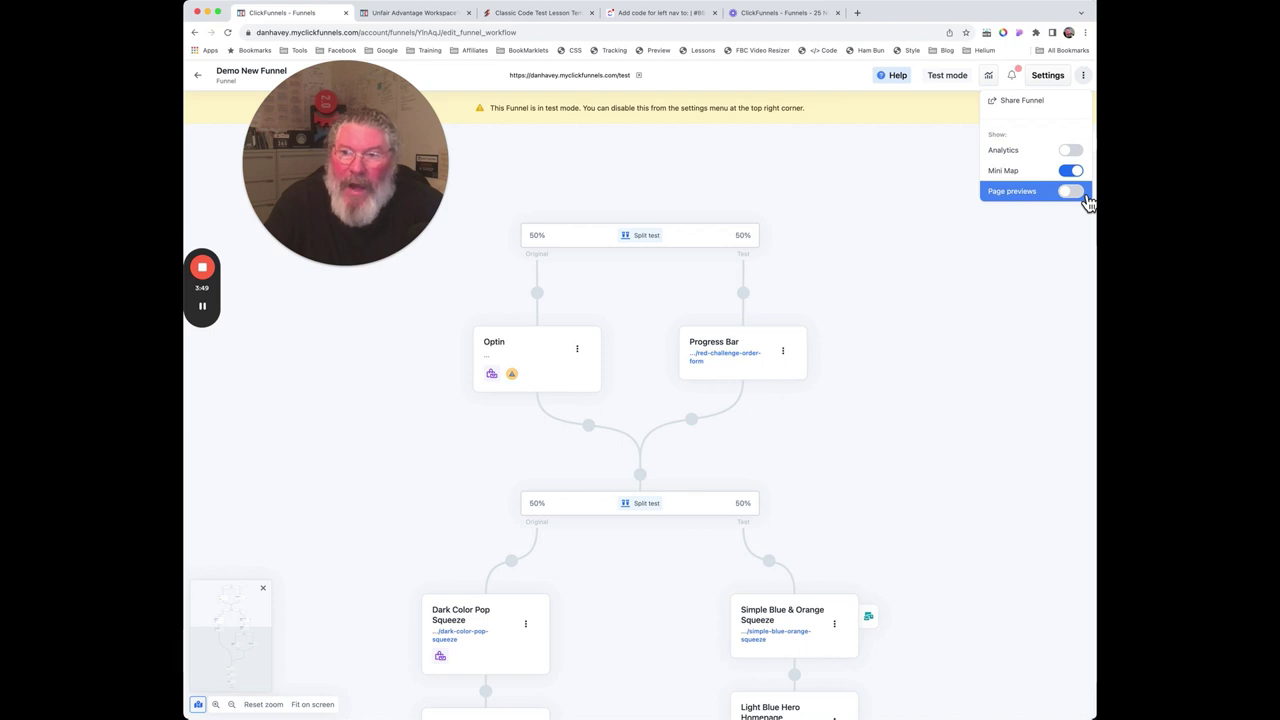
pyautogui.click(917, 182)
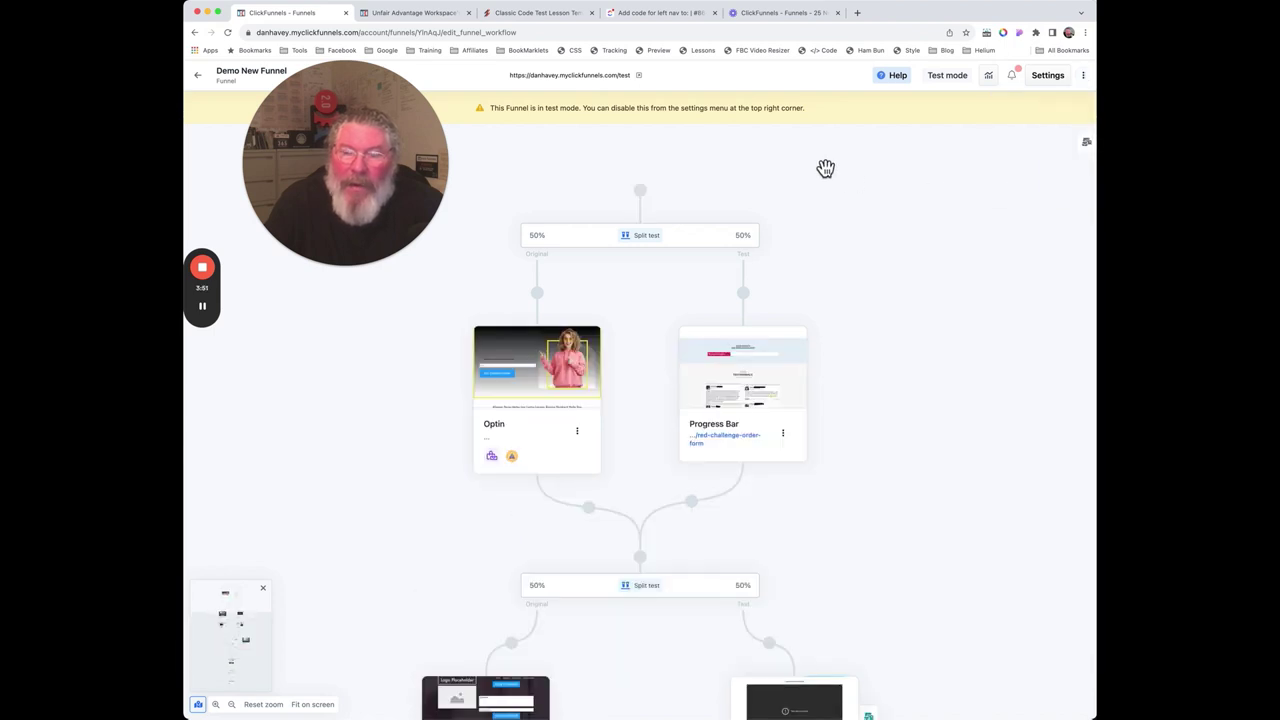
# - View the page and workflow elements that can be added, including at the funnel's starting point, without adding one
pyautogui.click(1087, 143)
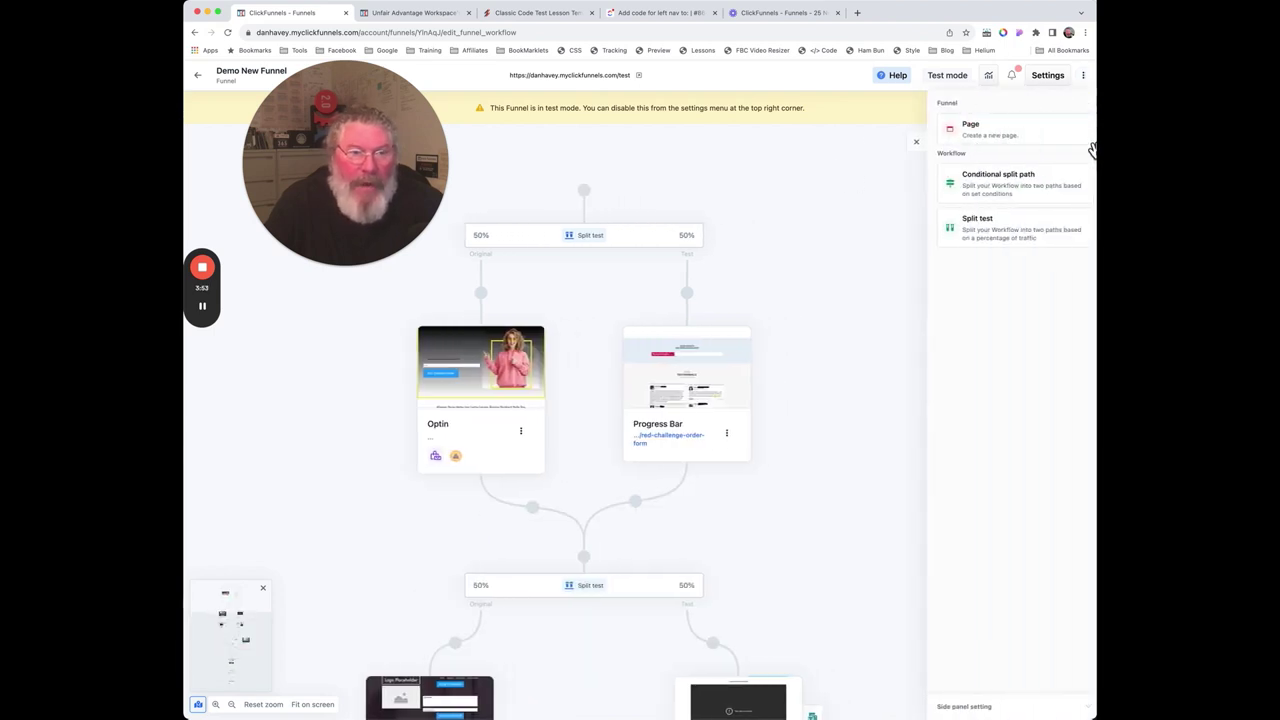
pyautogui.click(907, 143)
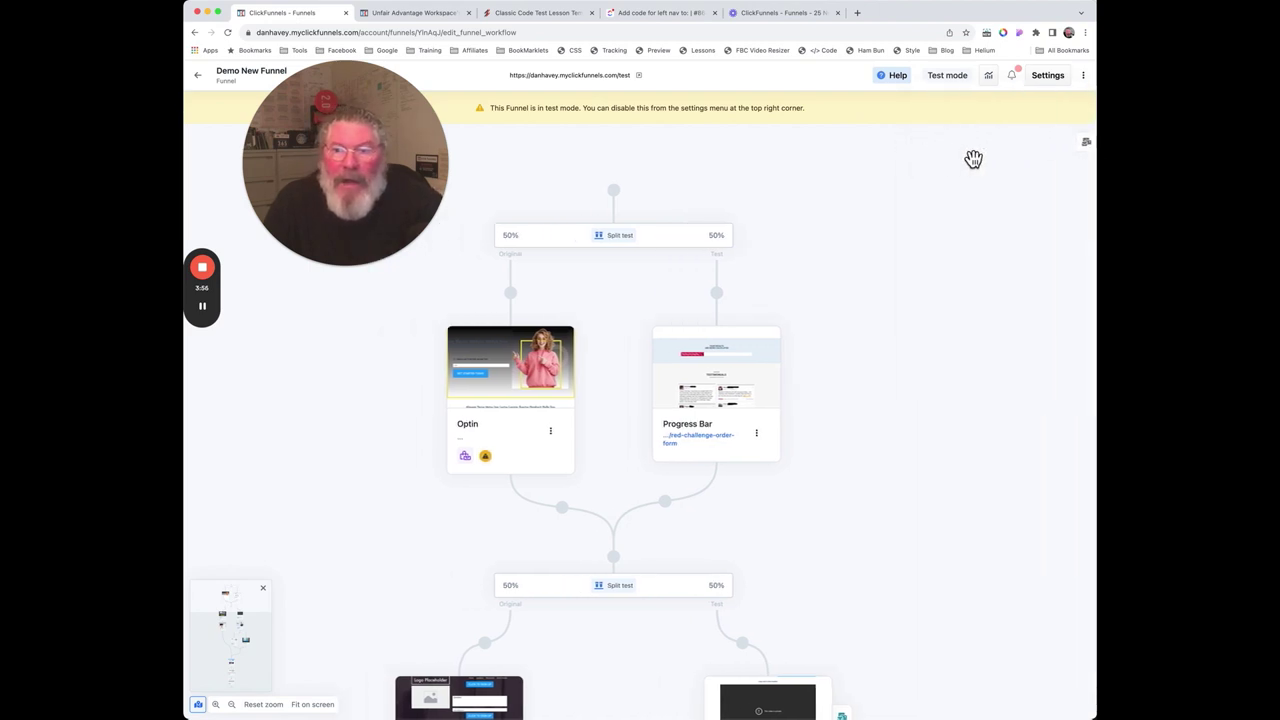
pyautogui.click(1087, 146)
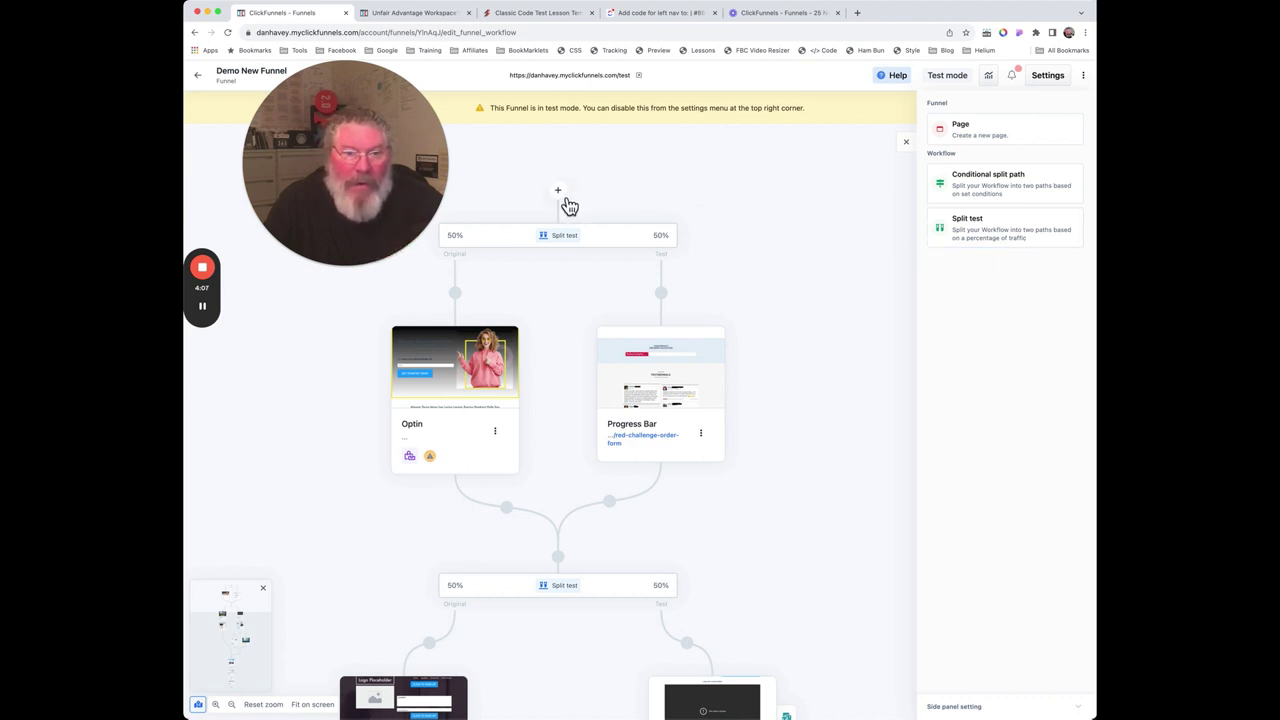
pyautogui.click(905, 143)
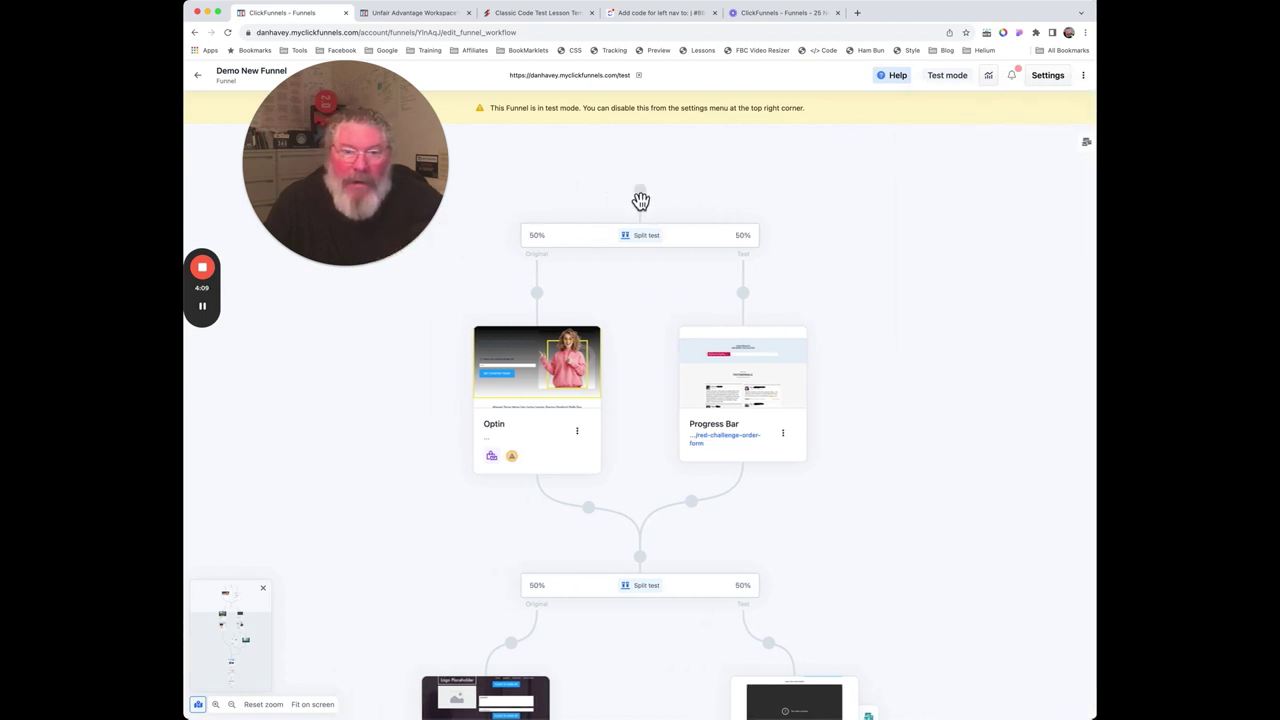
pyautogui.click(645, 194)
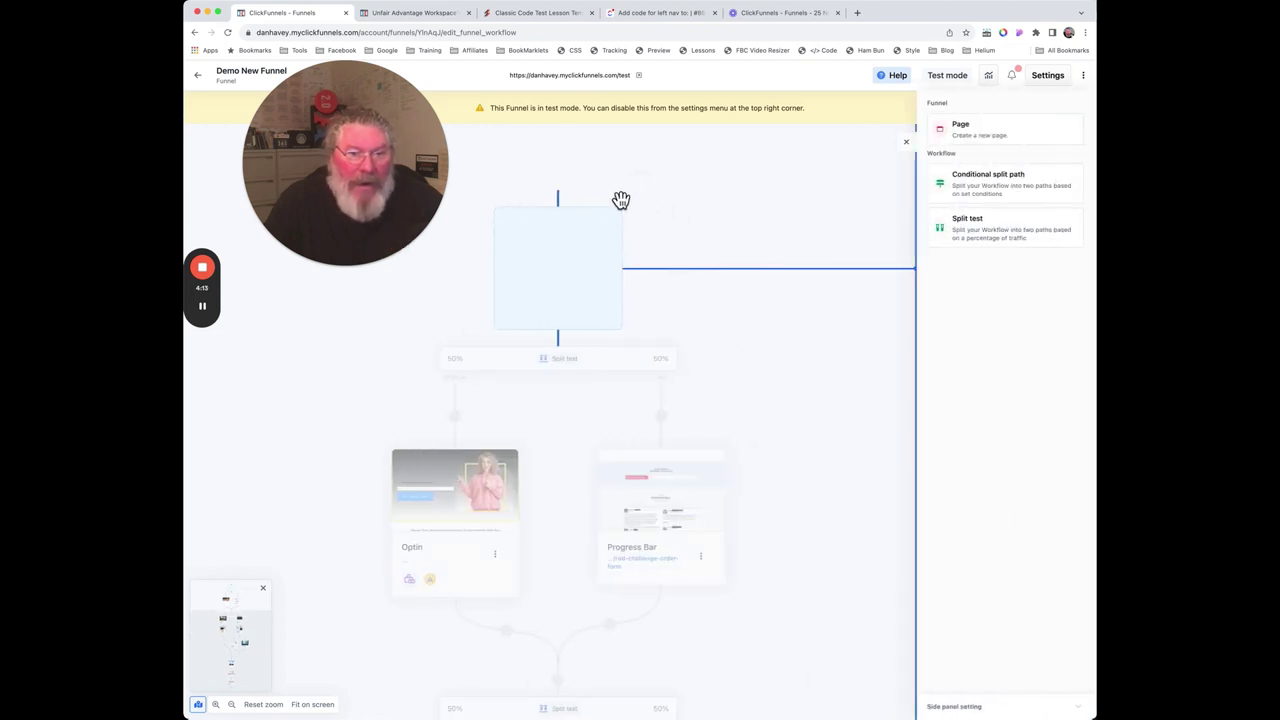
pyautogui.click(908, 145)
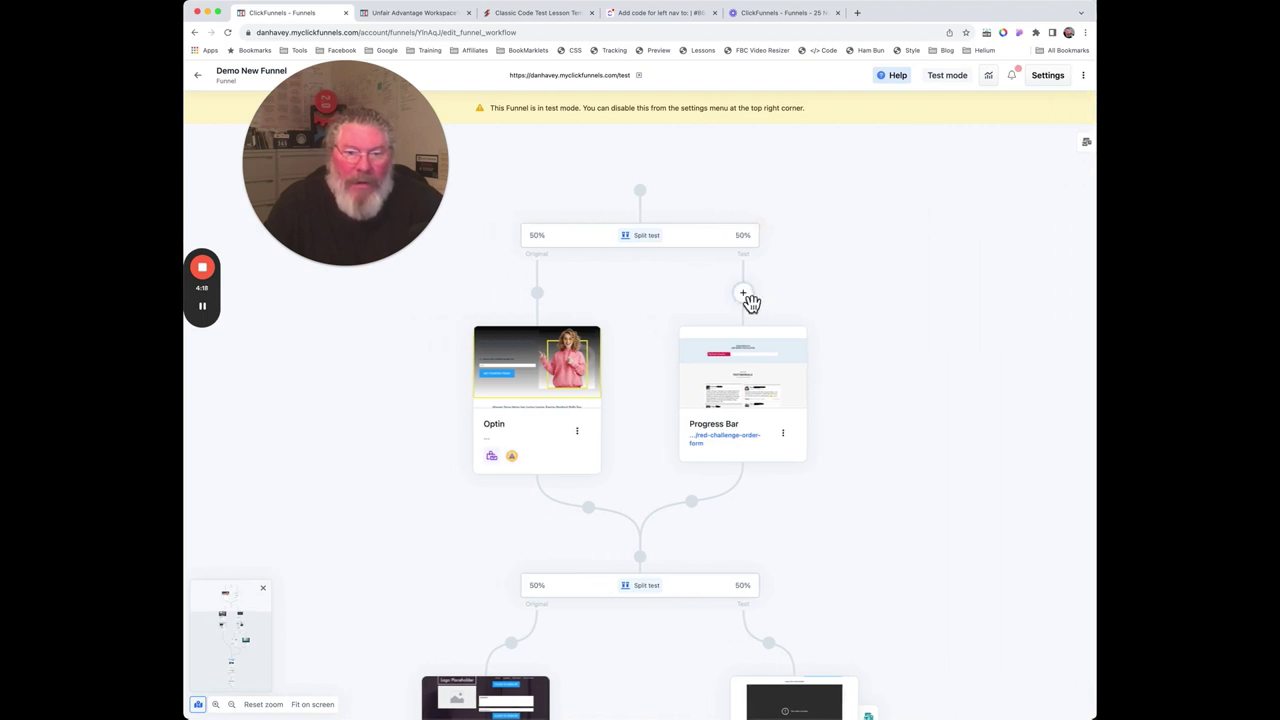
# - Start inserting a page above Progress Bar on the Test path, view the page templates, and cancel
pyautogui.click(743, 294)
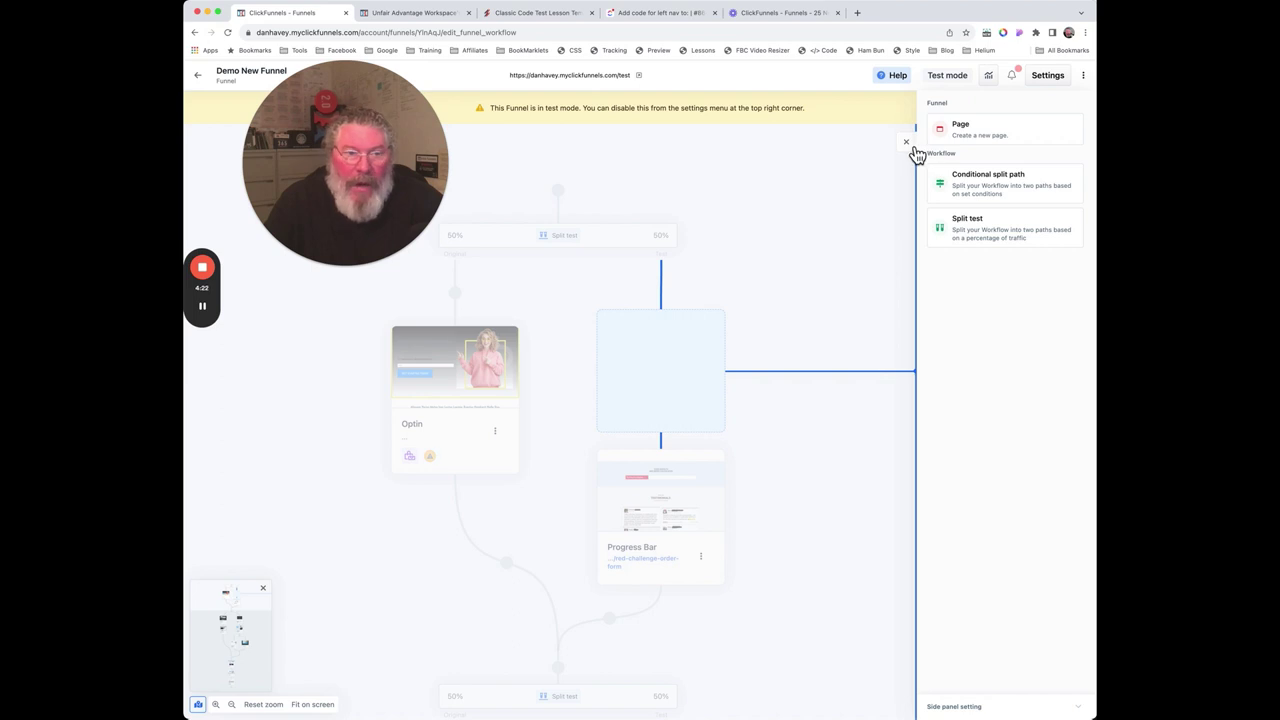
pyautogui.click(966, 130)
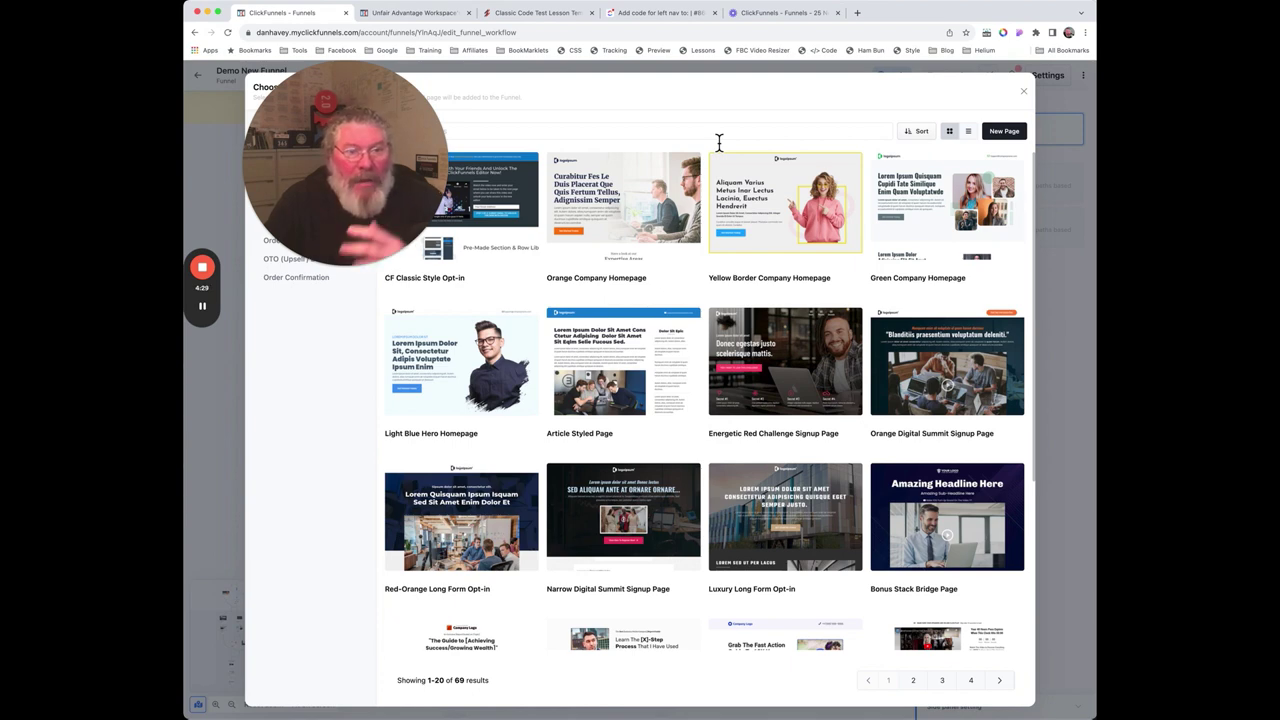
pyautogui.click(1024, 93)
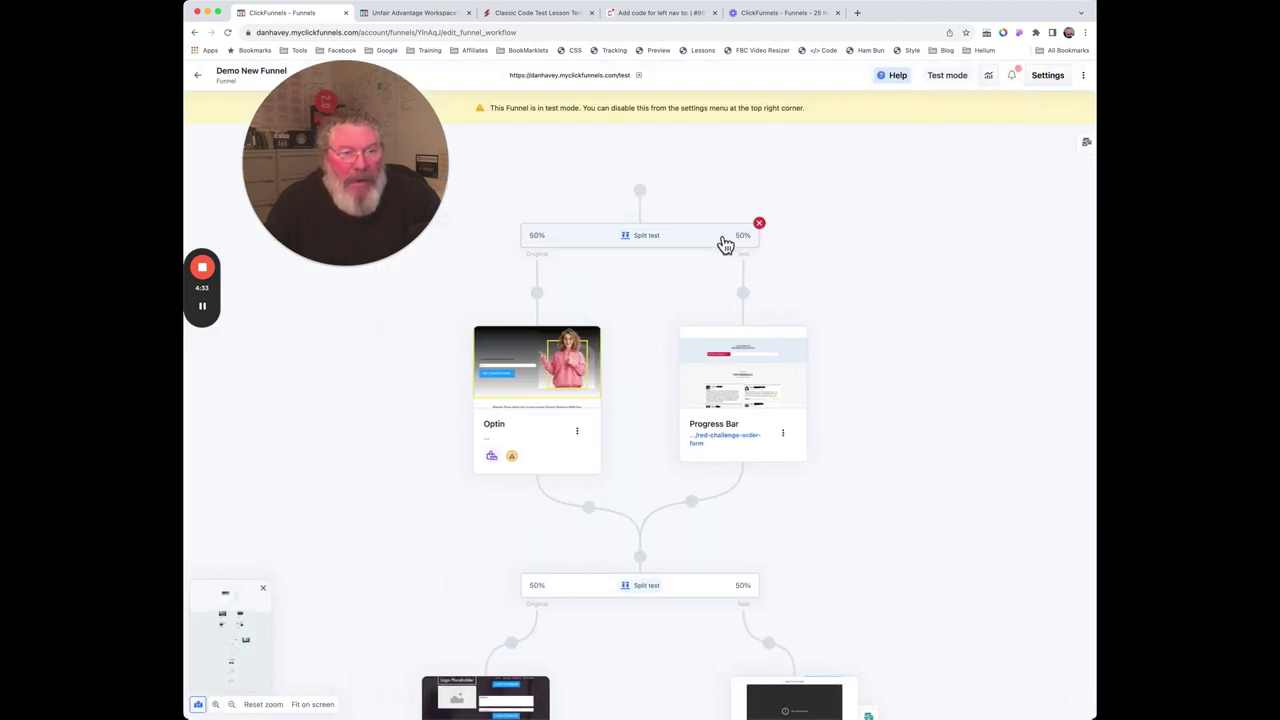